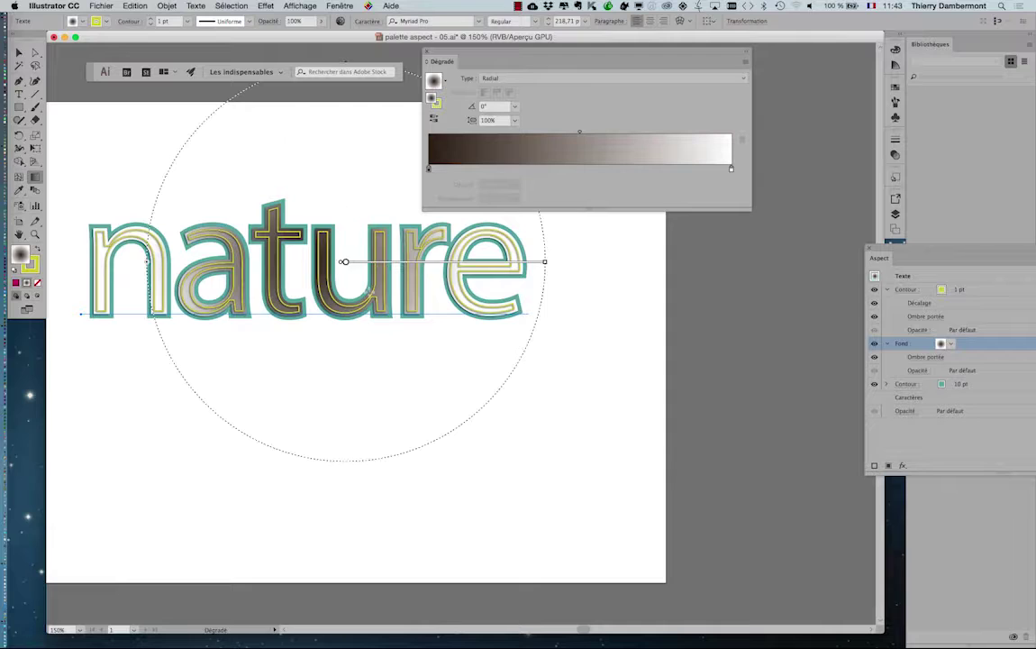
Redraw the text's radial gradient from the base of the u toward the artboard's lower right at about -20.9°, and reverse its colours.
mouse_move(330, 297)
mouse_down()
mouse_move(594, 396)
mouse_move(585, 392)
mouse_up()
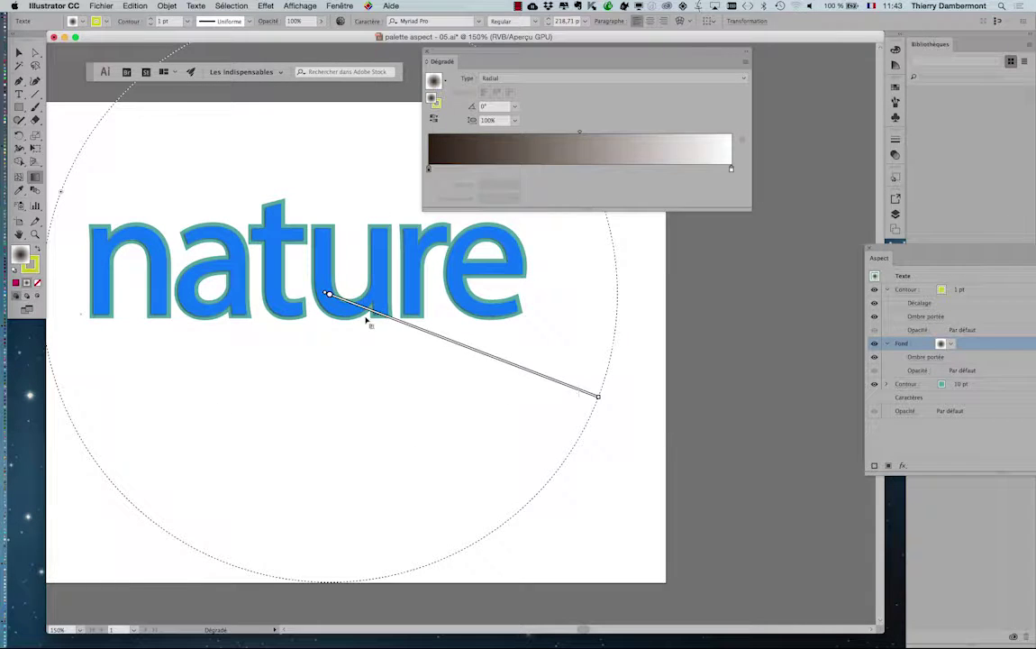
click(435, 120)
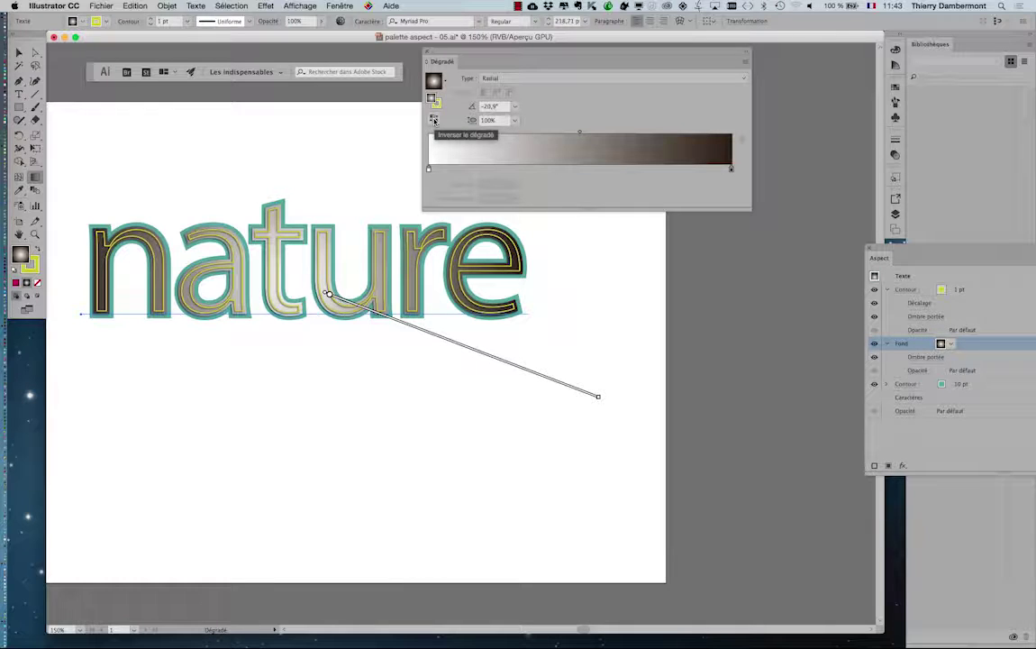
click(434, 121)
click(435, 120)
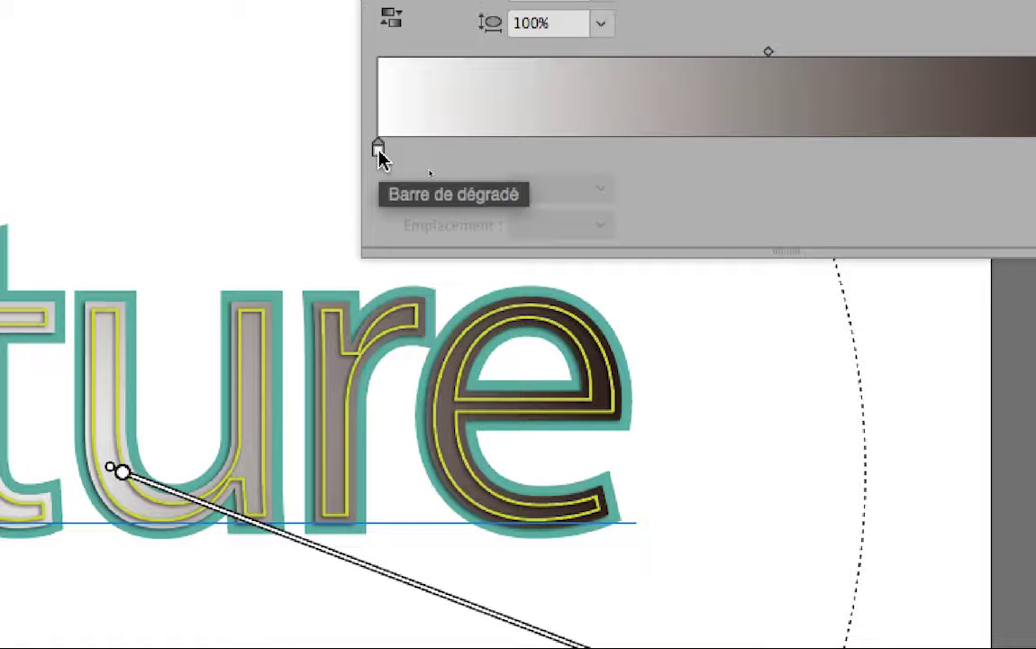
Recolour the gradient's white starting stop to light blue, R 80, G 170, B 255 (50AAFF).
click(378, 151)
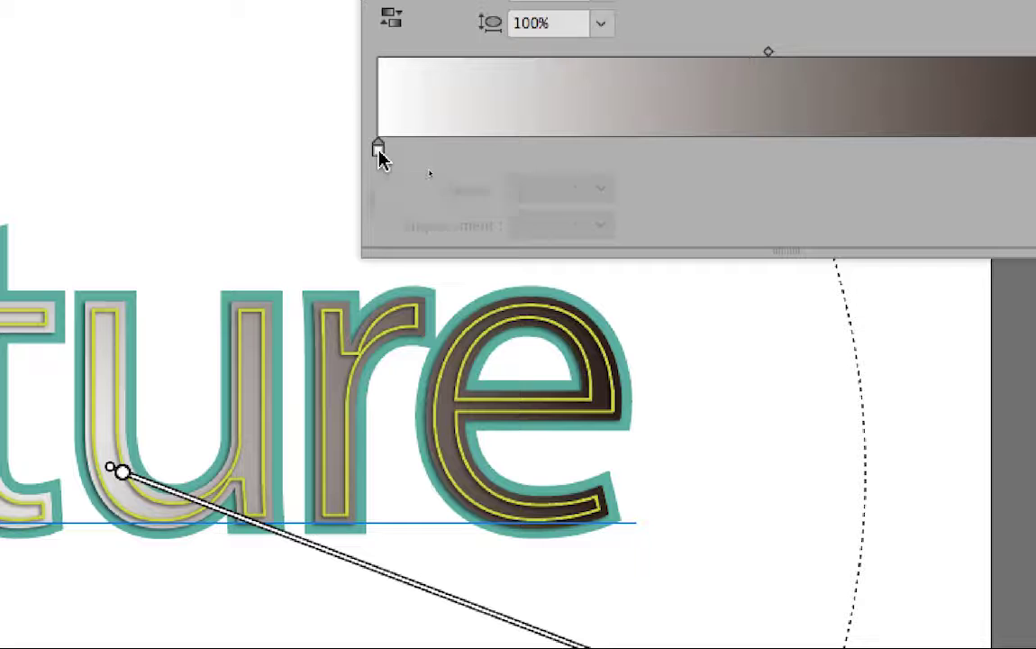
double_click(378, 151)
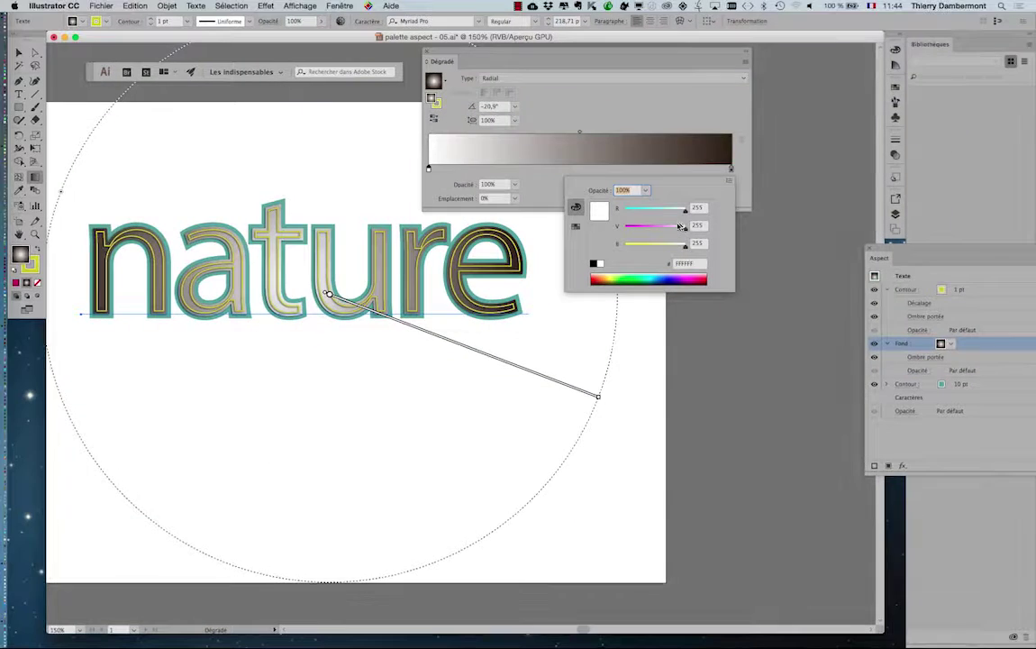
click(644, 211)
click(640, 228)
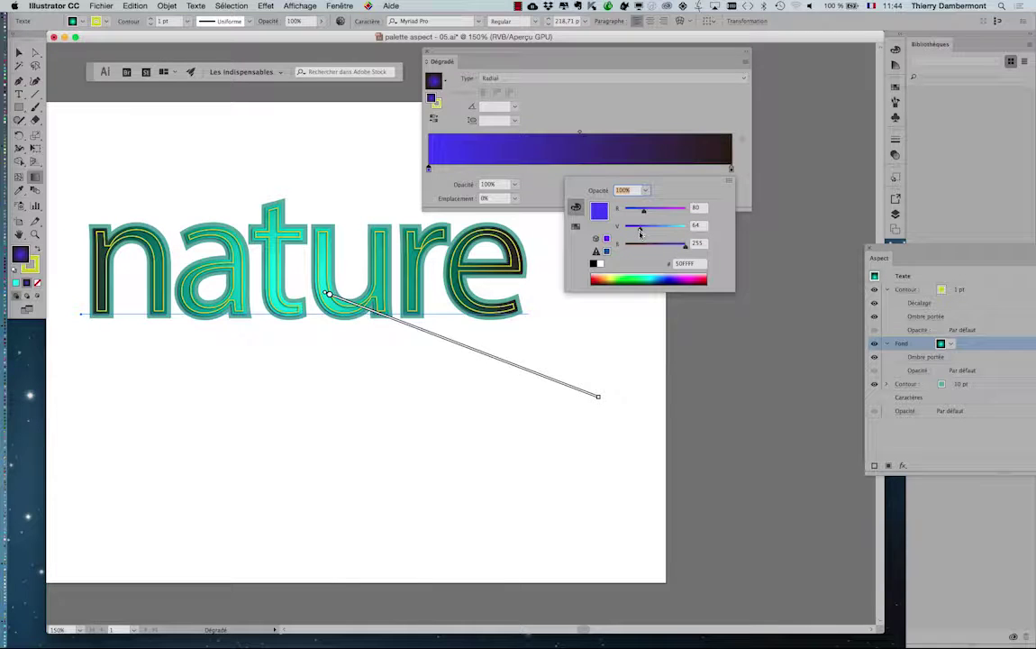
click(665, 228)
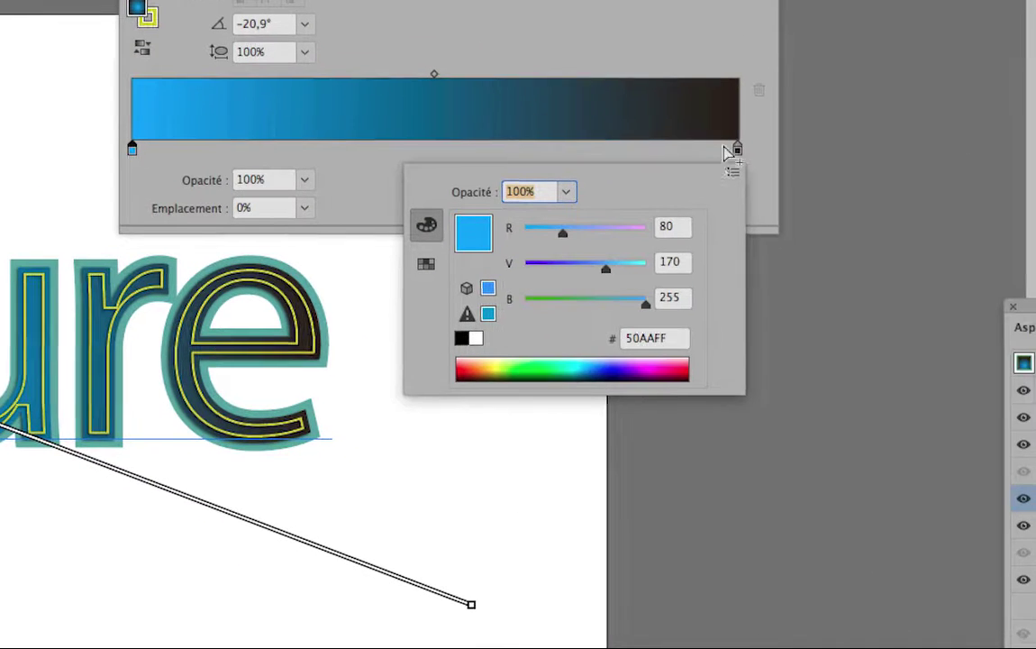
key(Escape)
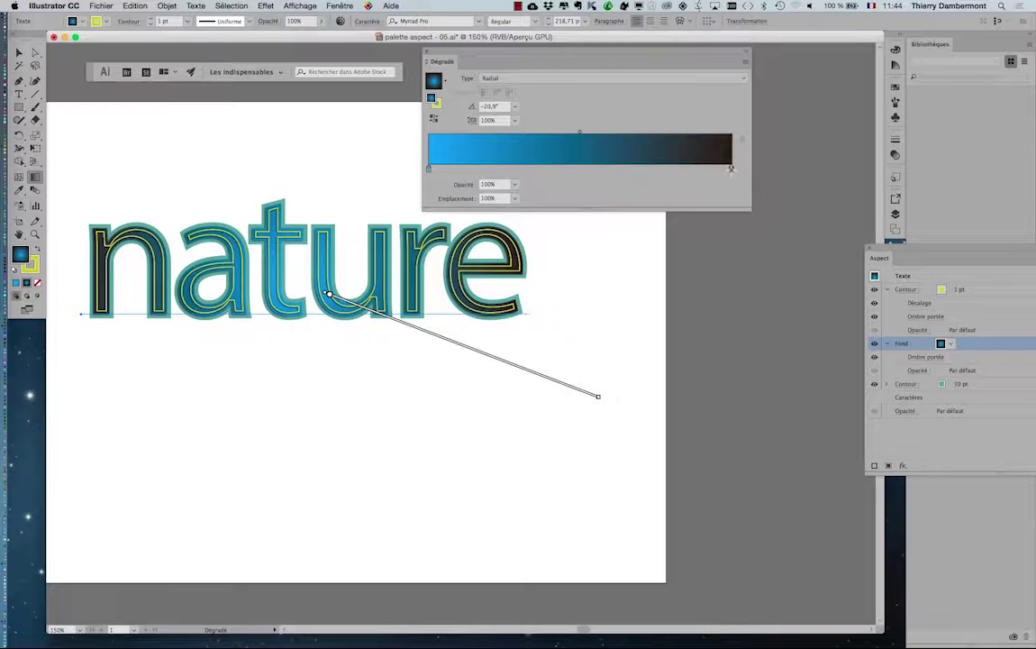
Recolour the gradient's dark ending stop to deep purple, R 92, G 50, B 109 (5C326D).
double_click(731, 169)
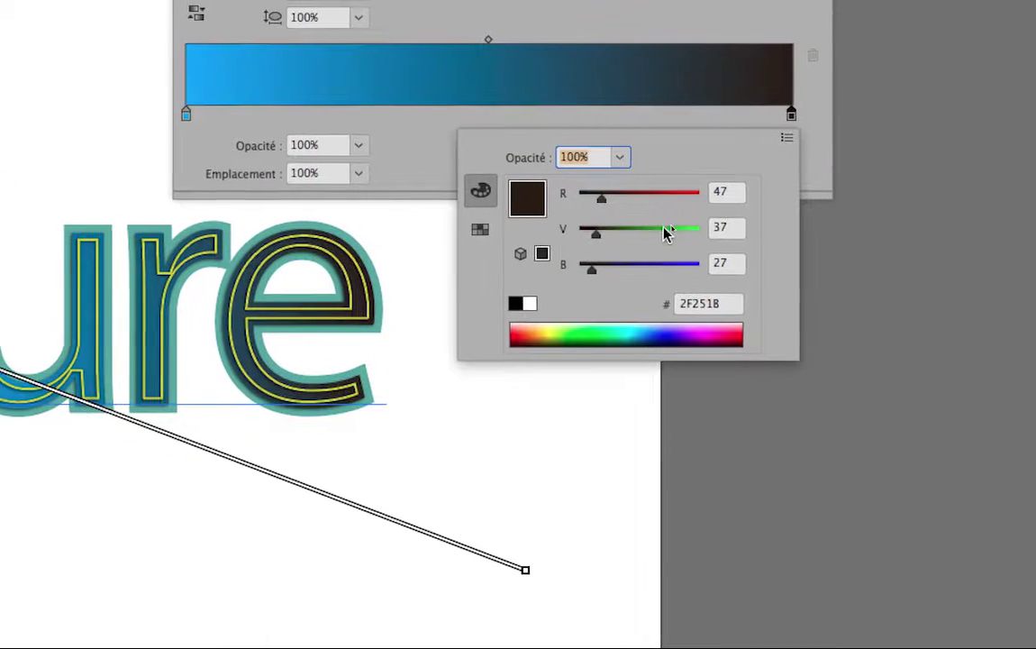
click(673, 227)
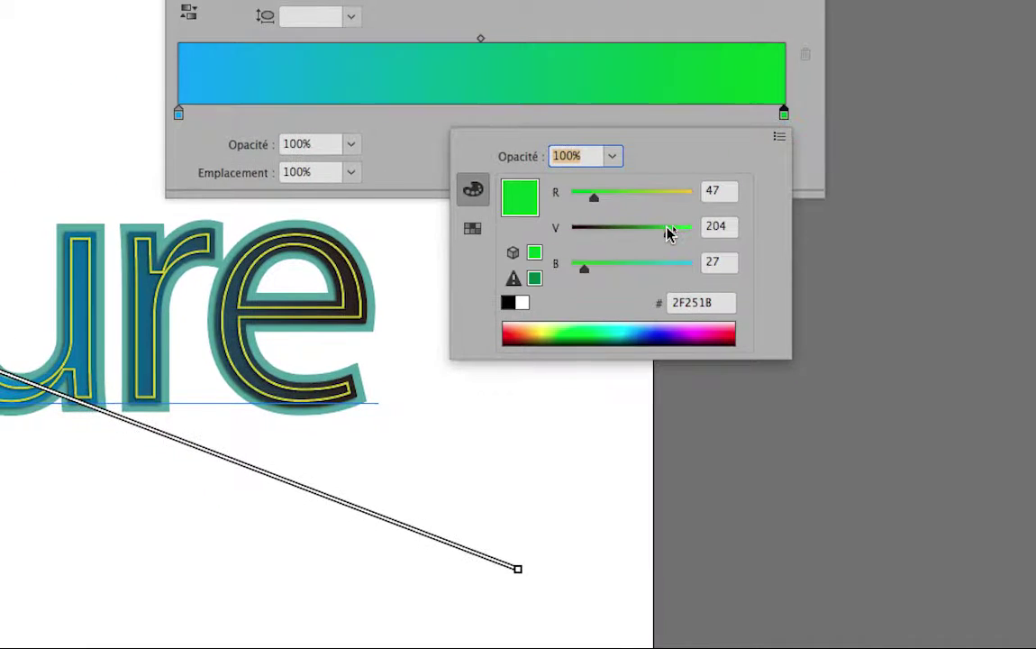
drag(584, 268, 625, 271)
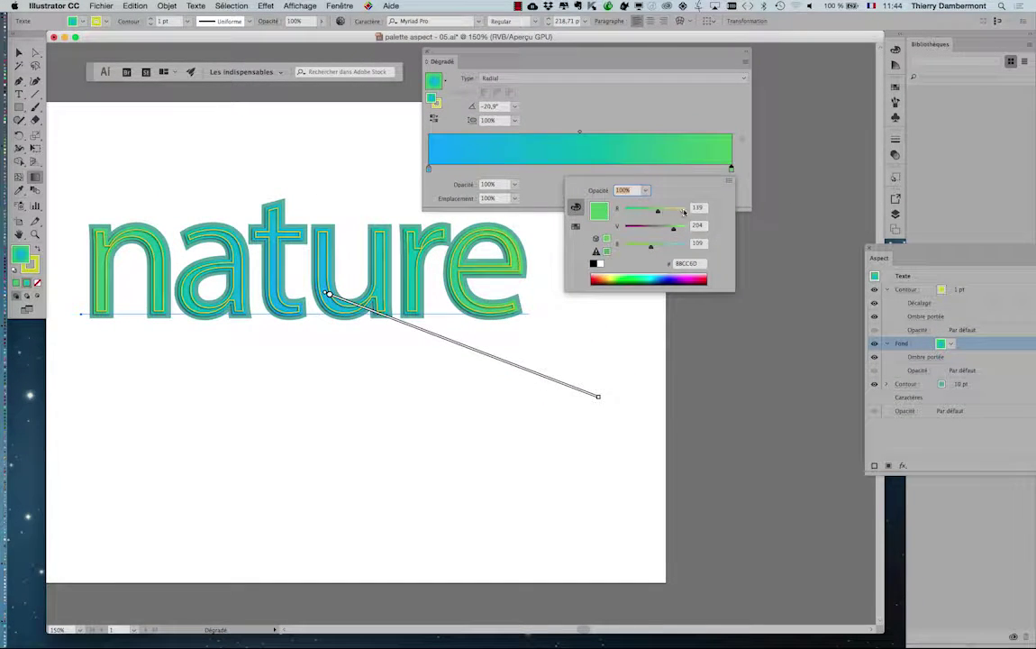
drag(682, 211, 680, 212)
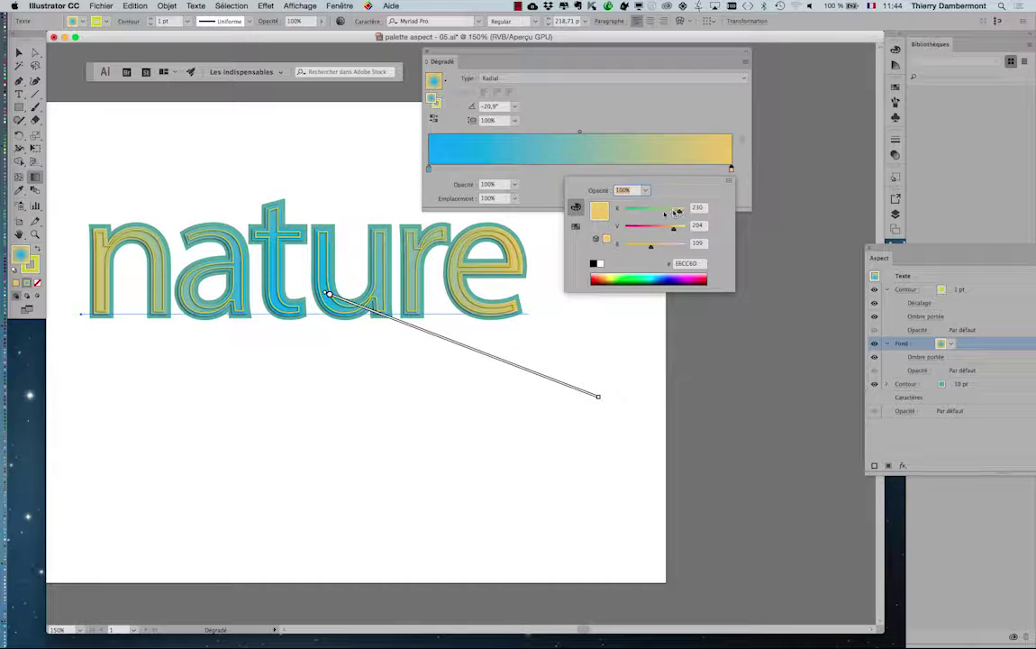
click(637, 228)
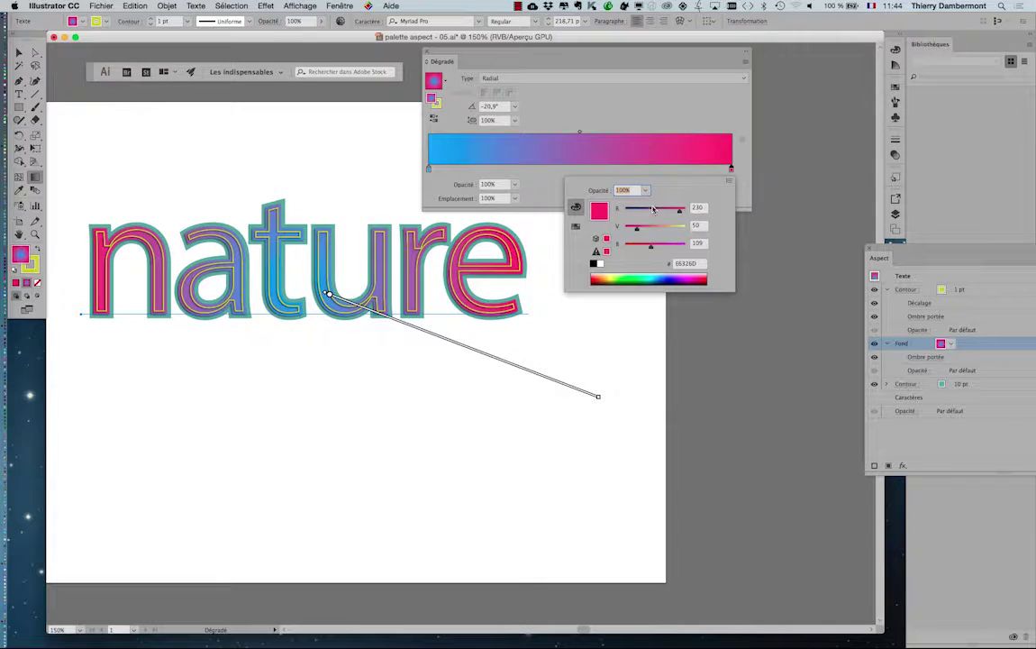
click(647, 210)
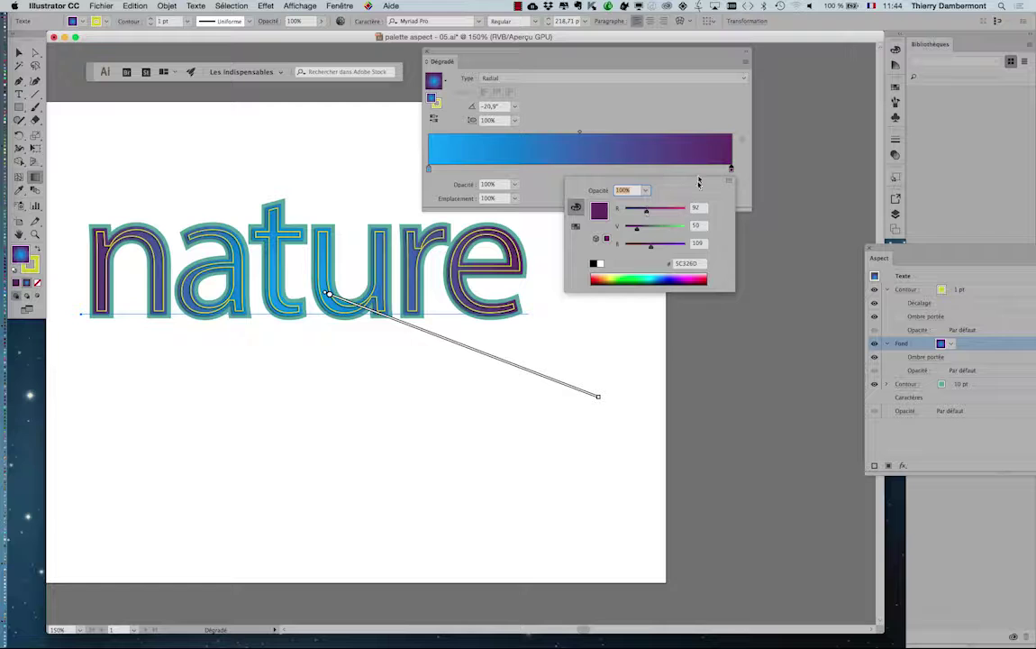
click(732, 169)
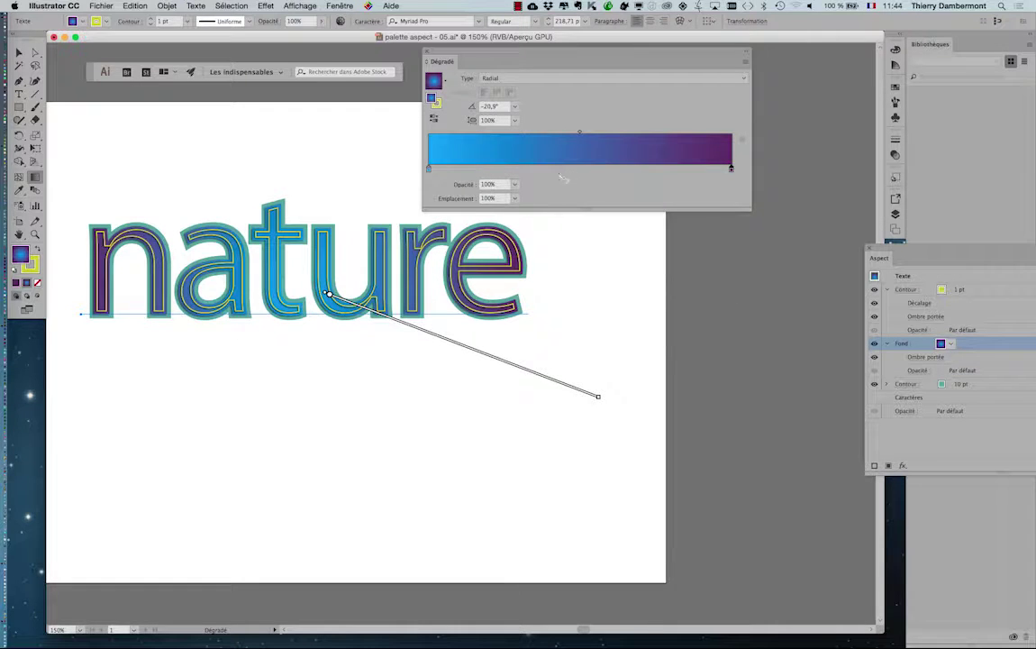
Add a middle colour stop at about 41% of the gradient and try green, orange and cyan on it from the spectrum.
key(g)
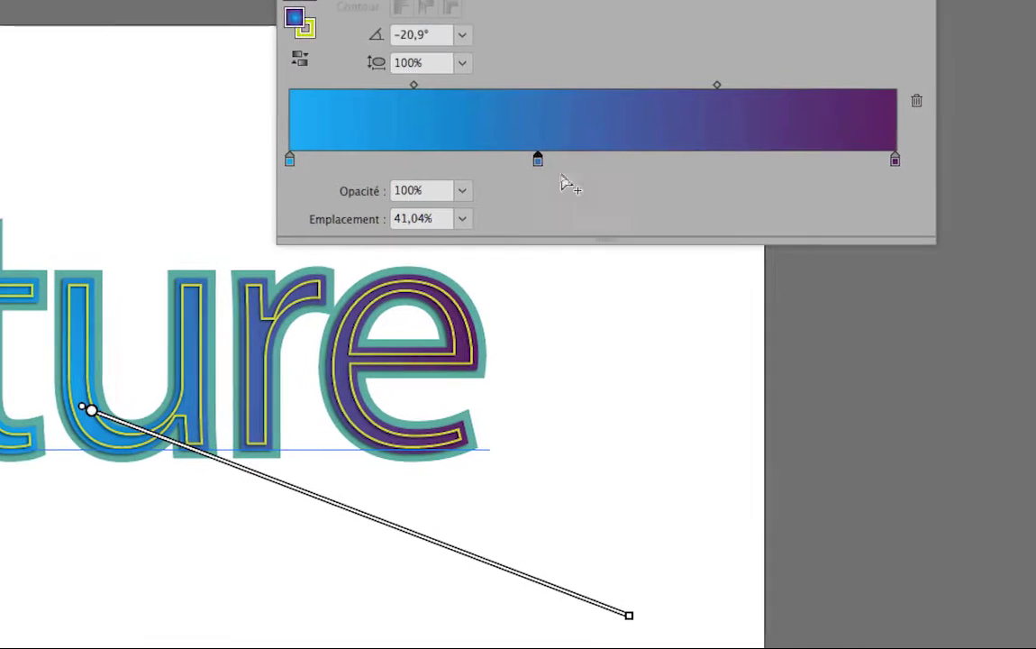
double_click(553, 168)
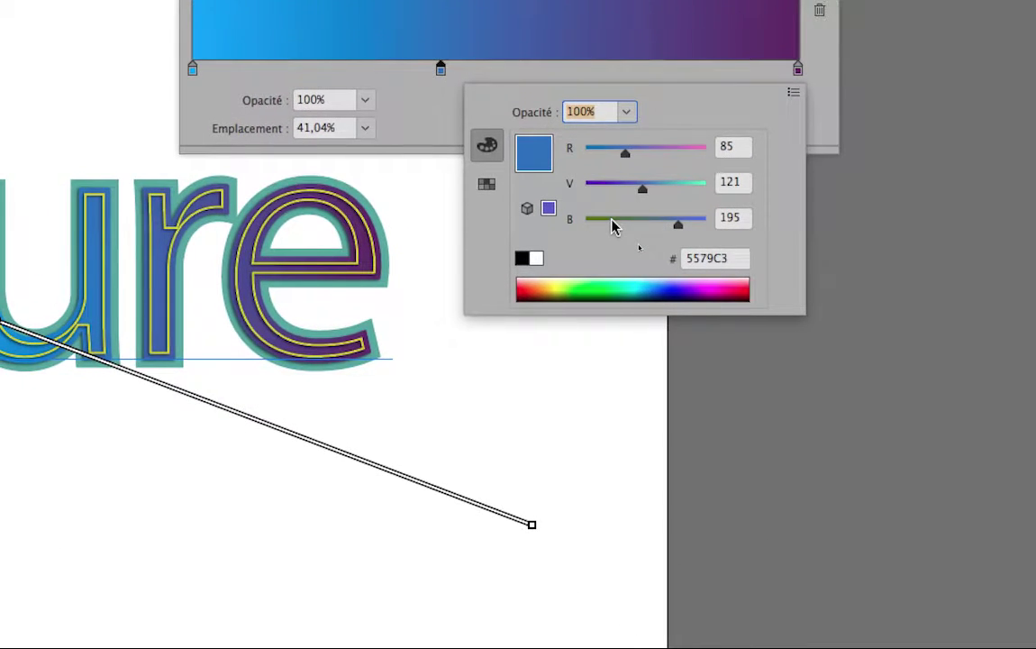
click(571, 284)
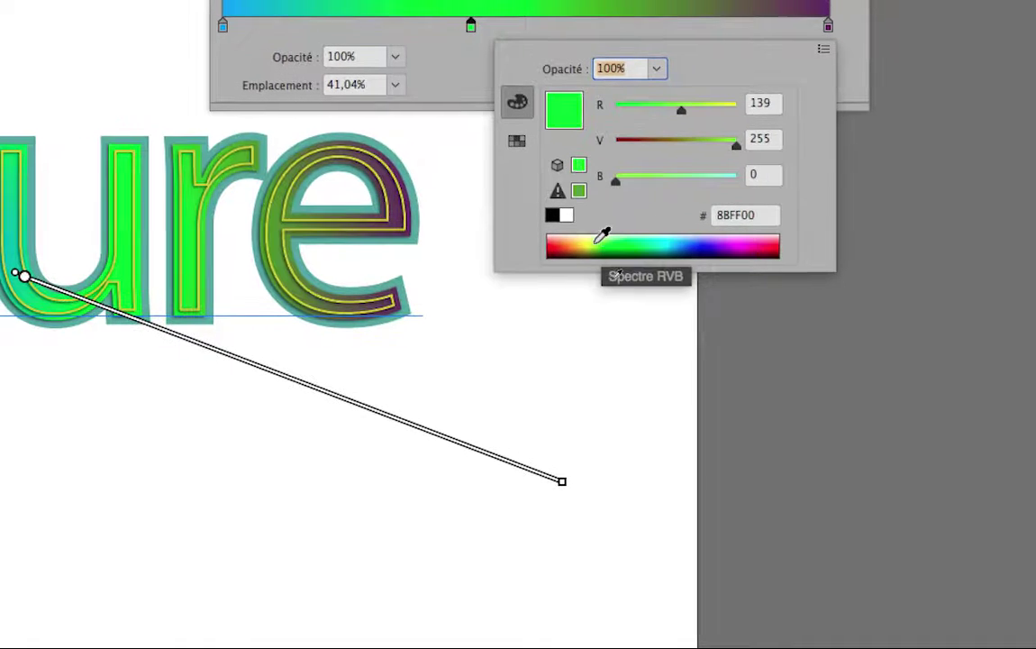
click(577, 243)
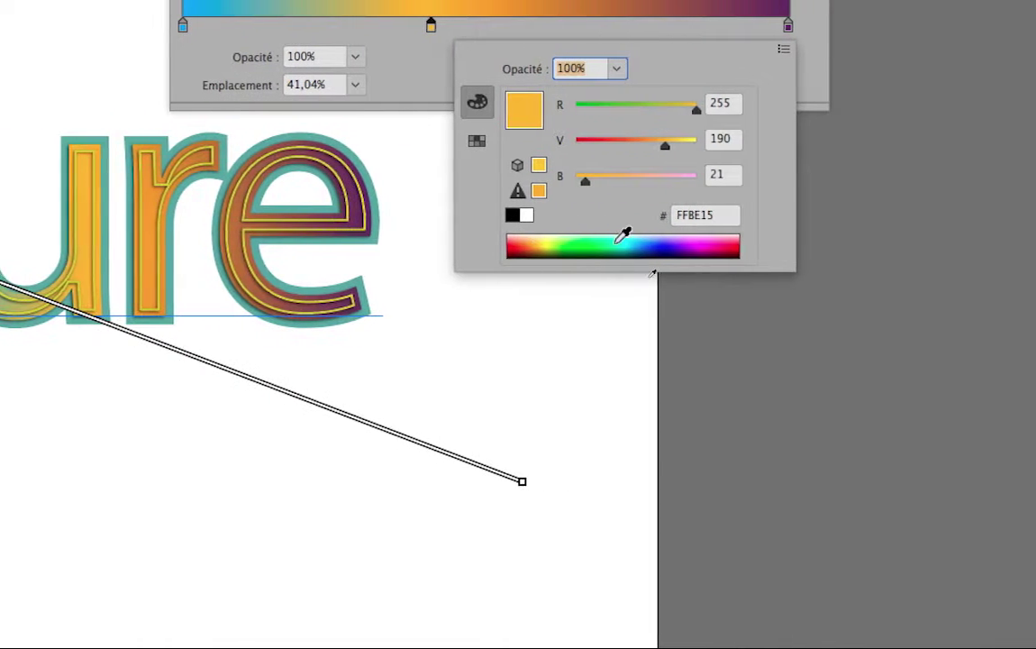
click(664, 245)
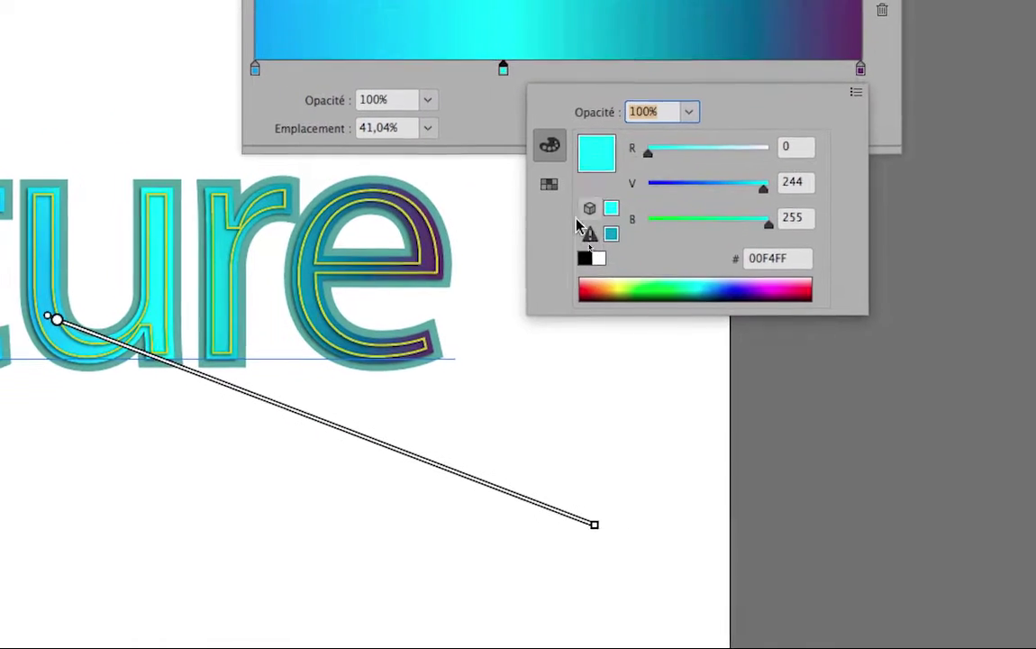
Recolour the middle gradient stop with the salmon pink swatch from the document's swatches.
click(549, 184)
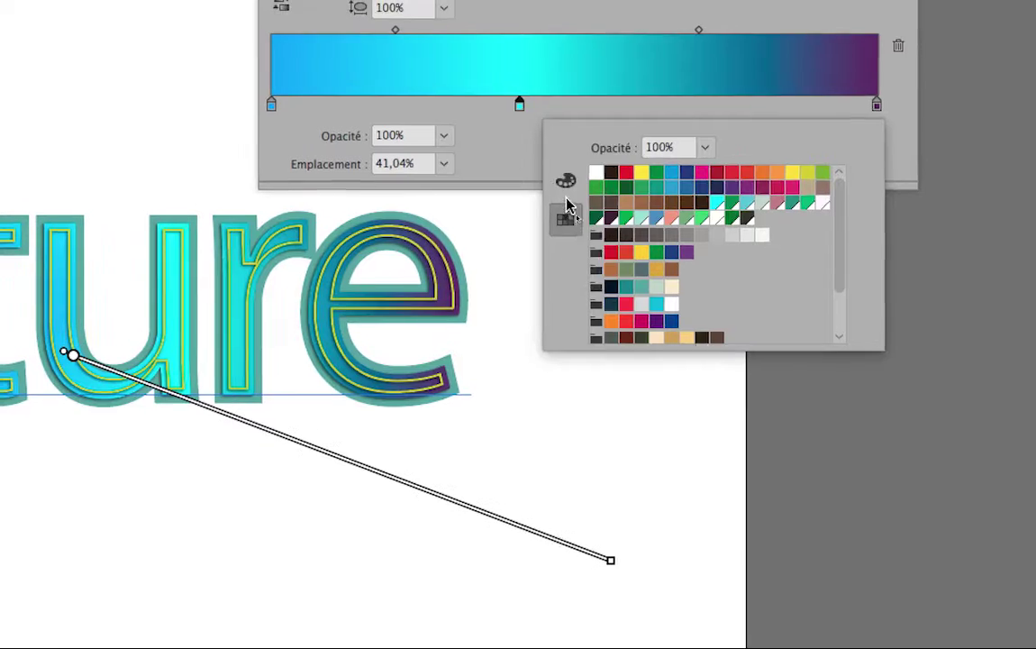
click(566, 180)
click(567, 215)
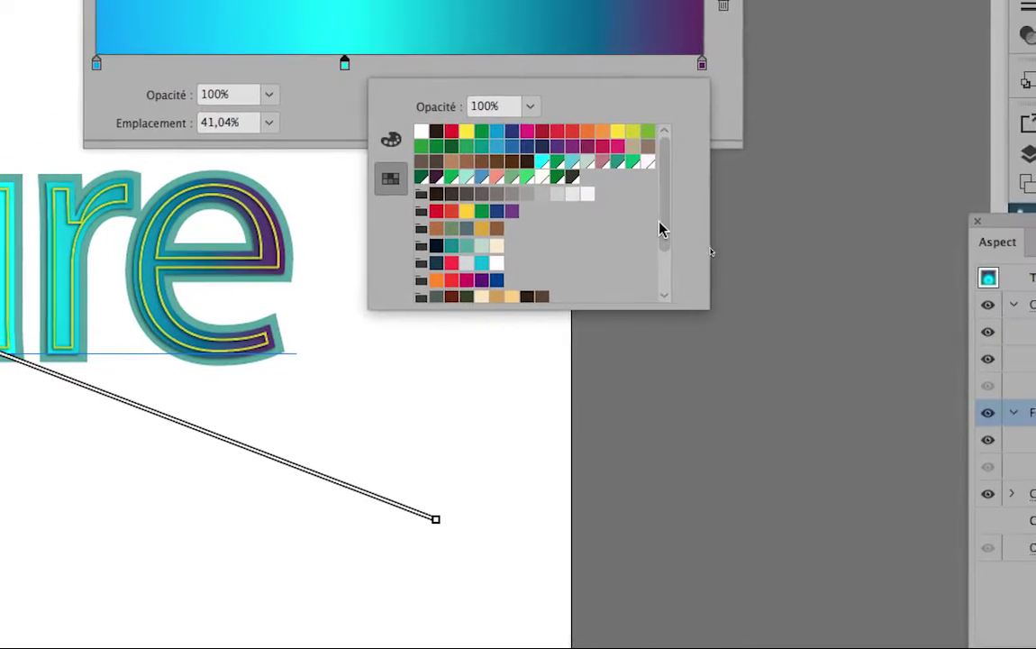
scroll(661, 230, down, 3)
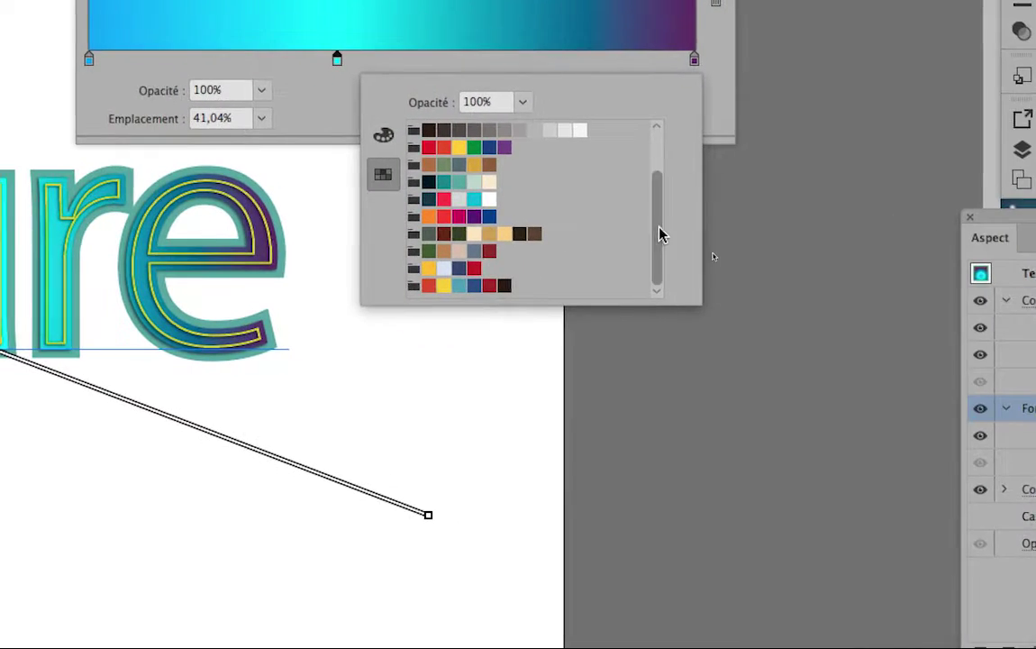
scroll(712, 221, up, 4)
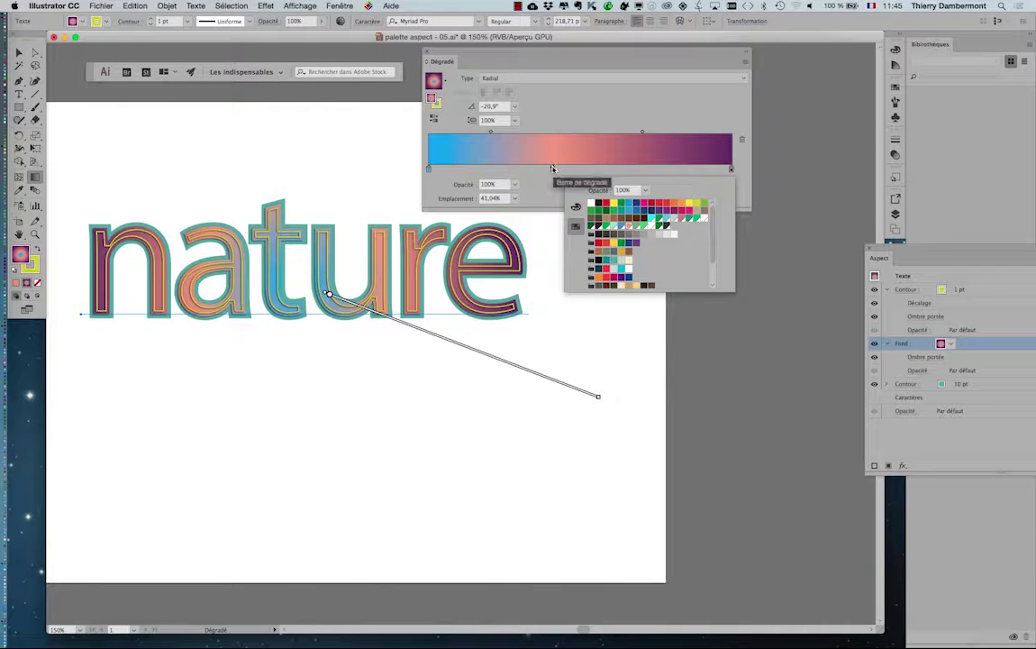
Move the salmon middle stop along the gradient to a location of about 59.58%.
click(552, 168)
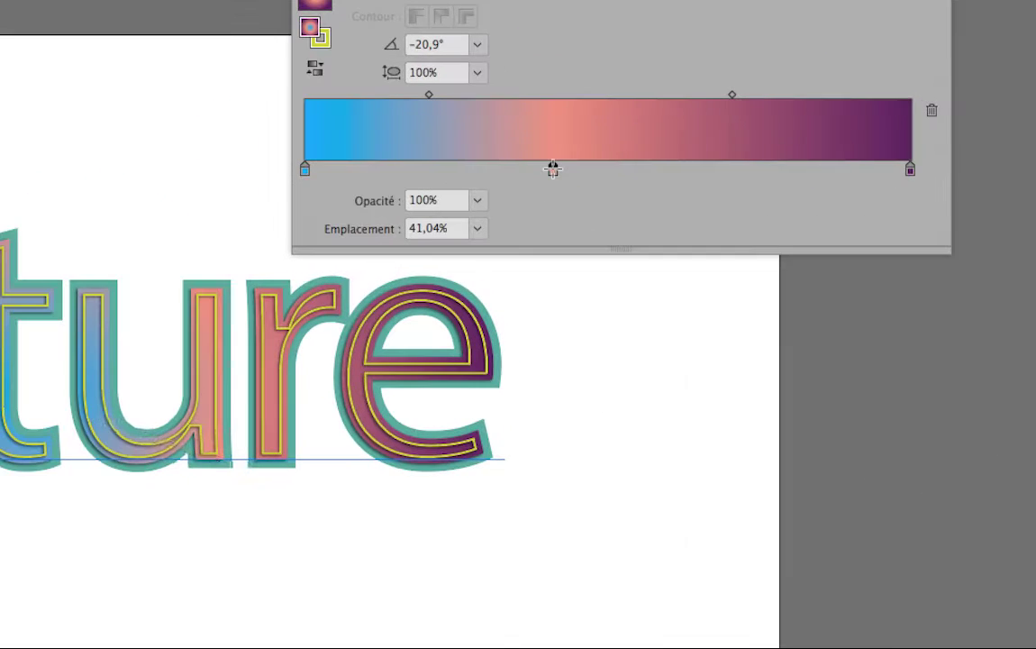
key(g)
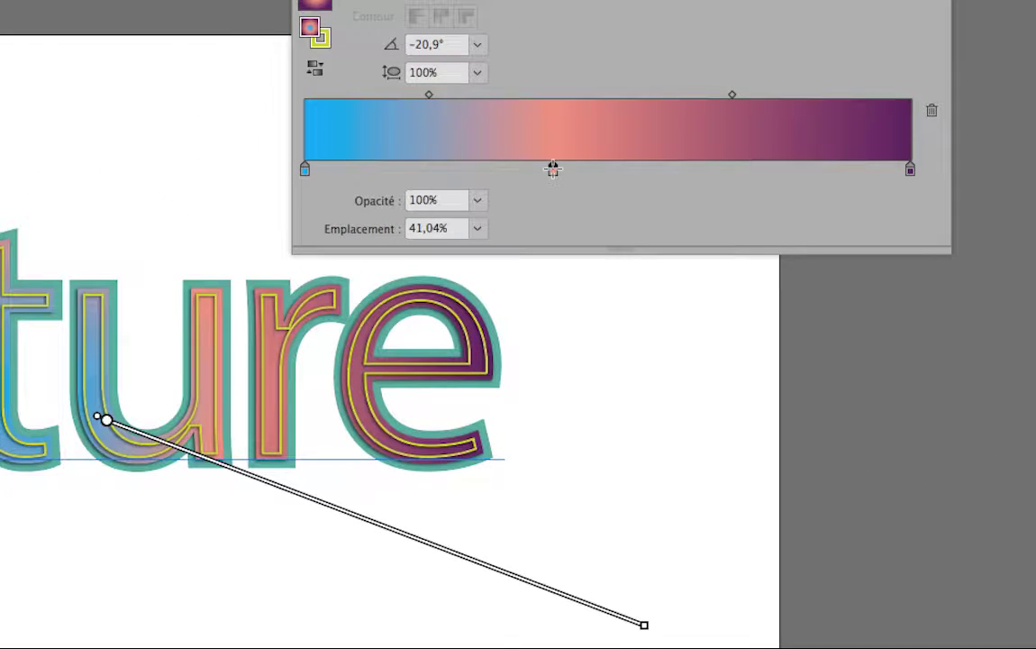
drag(552, 169, 665, 168)
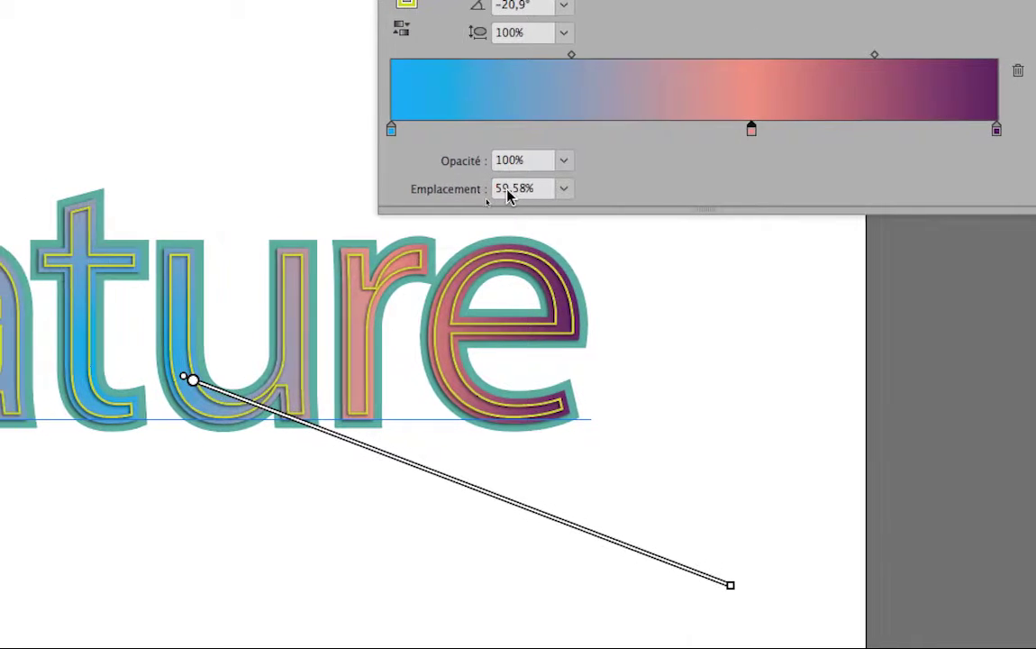
Try opacities of 0%, 50% and 80% on the middle gradient stop, and return it to 100%.
click(564, 168)
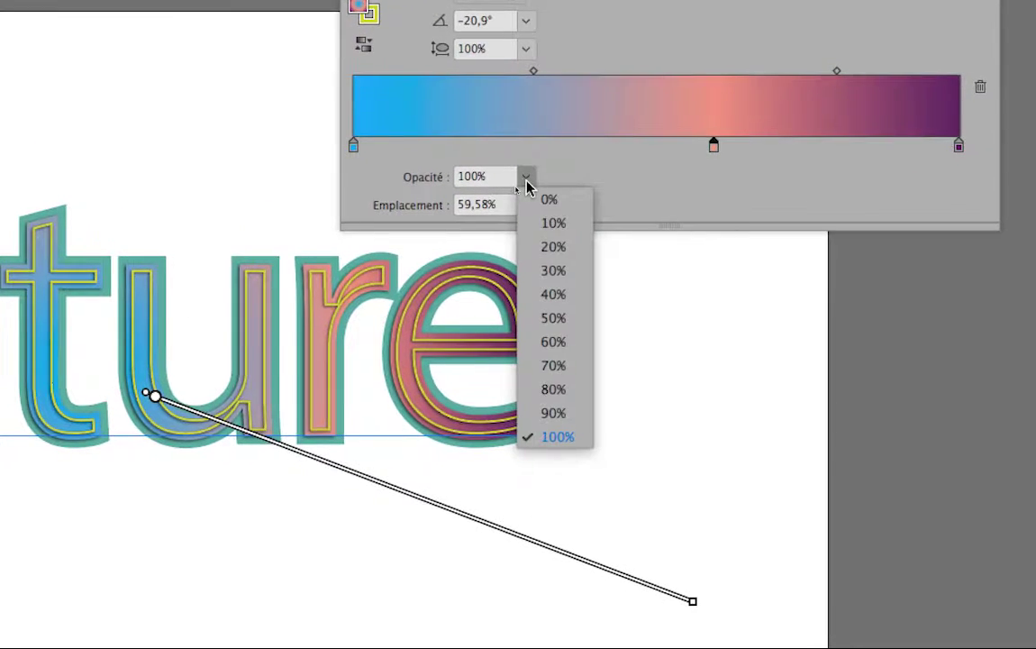
click(548, 199)
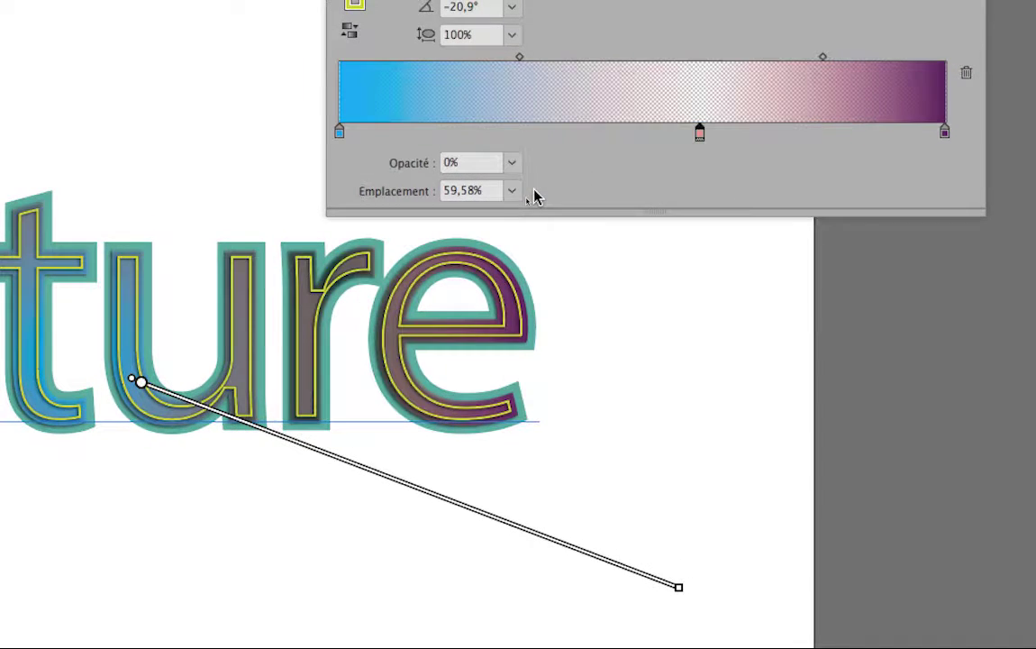
click(515, 165)
key(Escape)
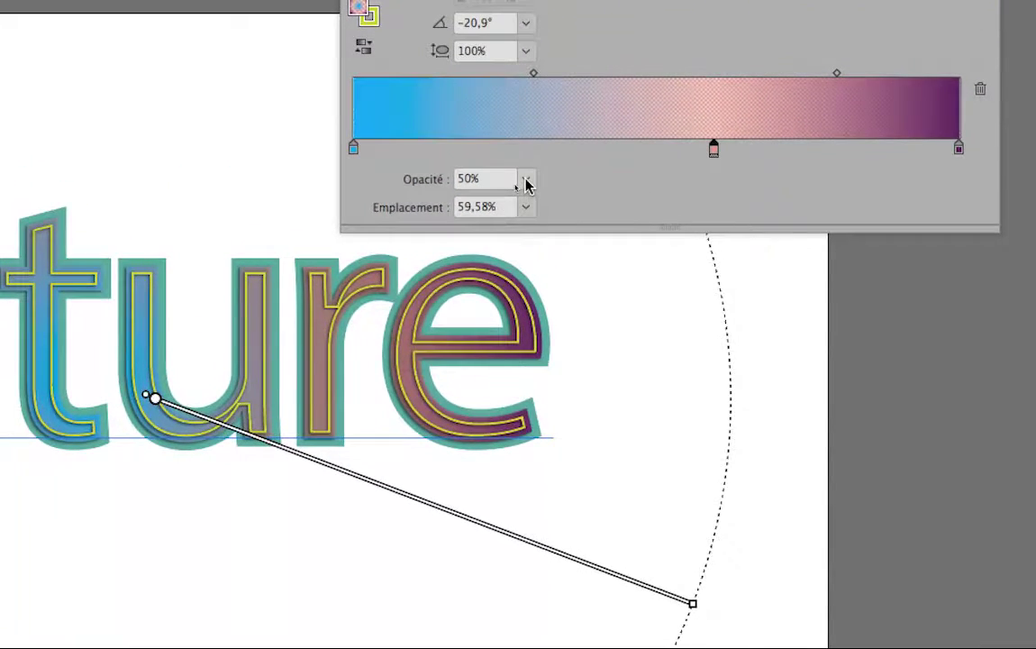
click(526, 180)
click(551, 394)
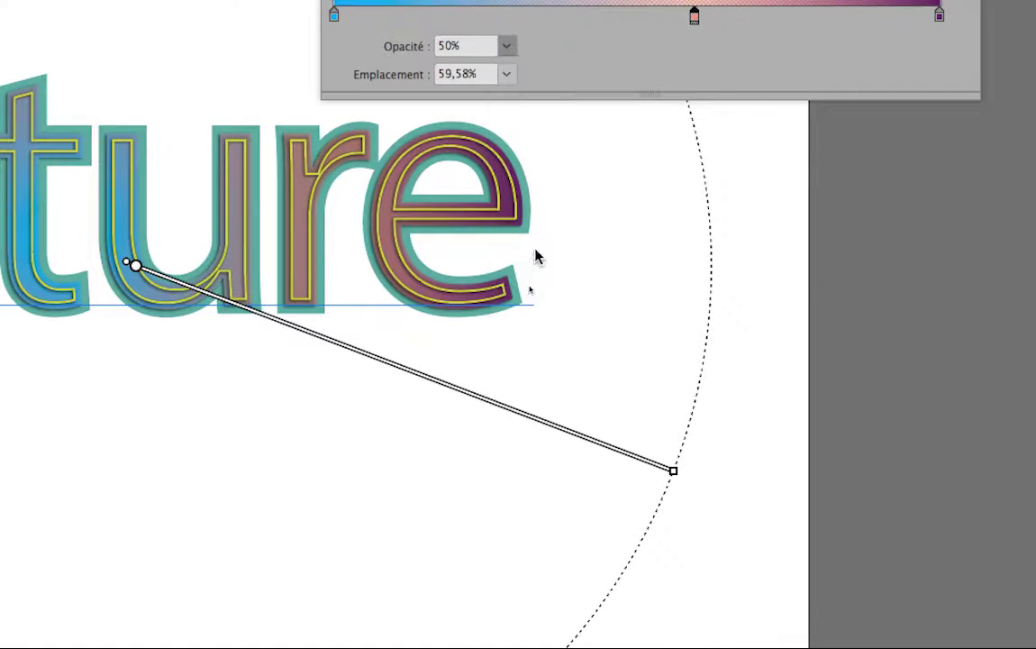
click(510, 85)
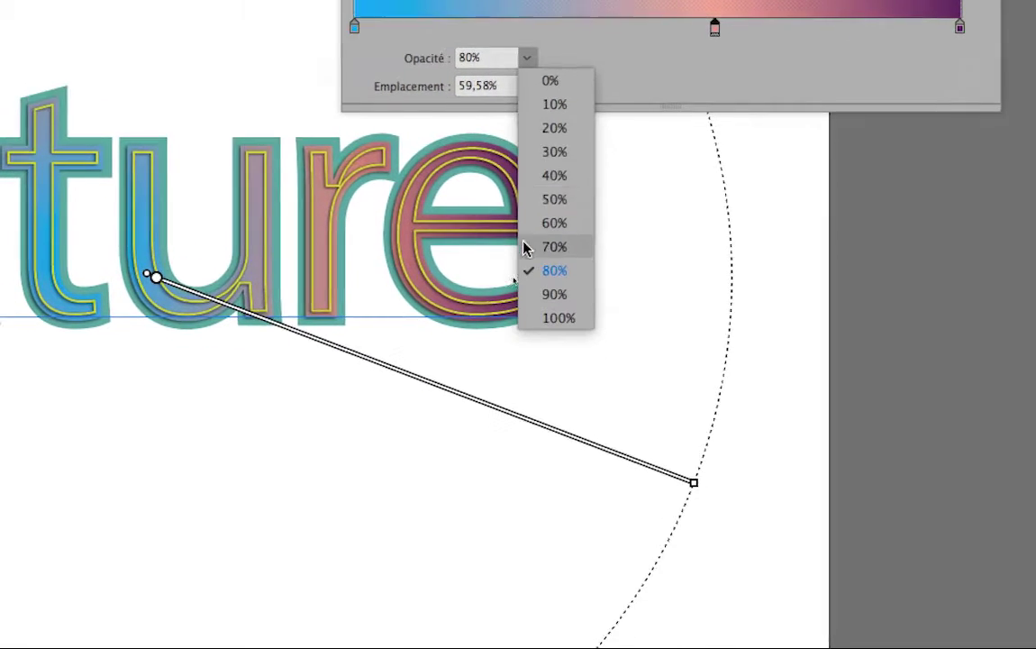
click(532, 272)
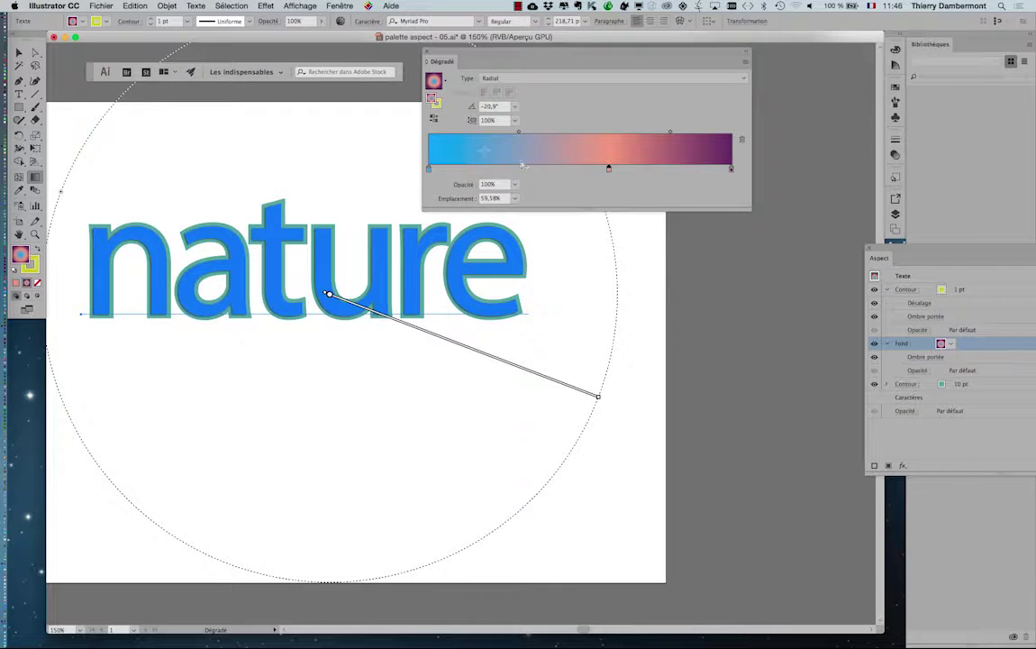
Switch to the Selection tool and deselect the nature text.
click(20, 53)
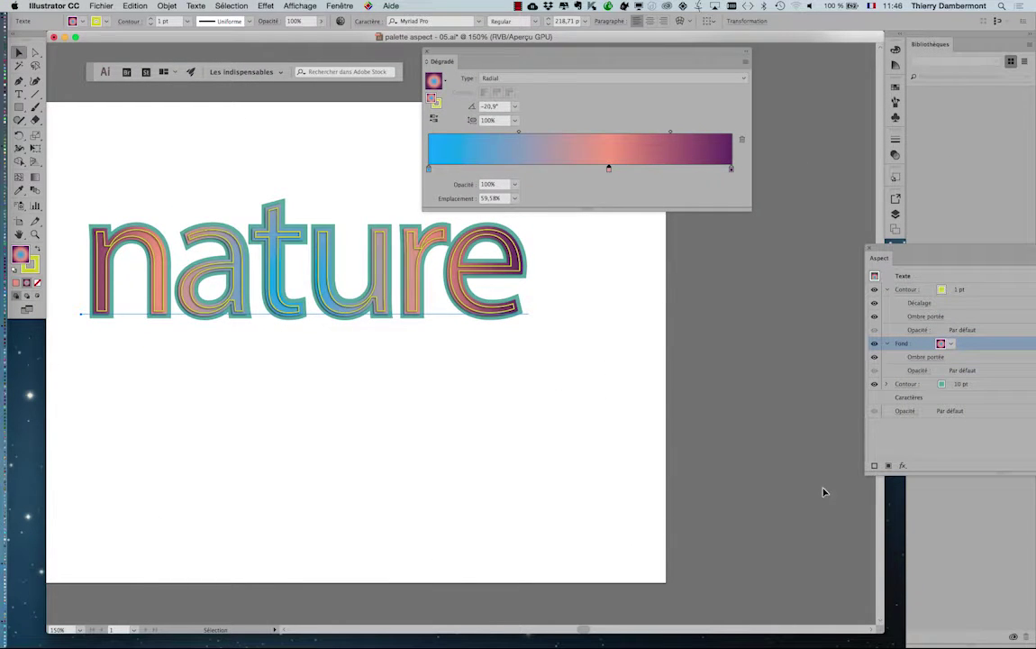
click(669, 475)
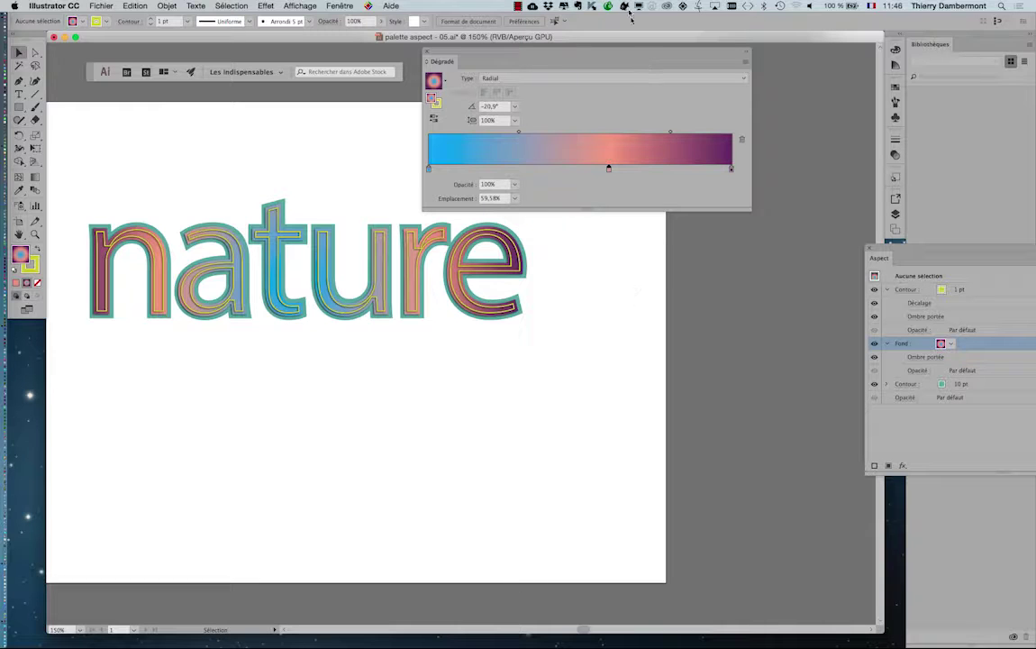
Move the Gradient panel below the nature text, then show the Swatches panel as a separate floating panel enlarged to reveal all swatches.
drag(631, 54, 343, 356)
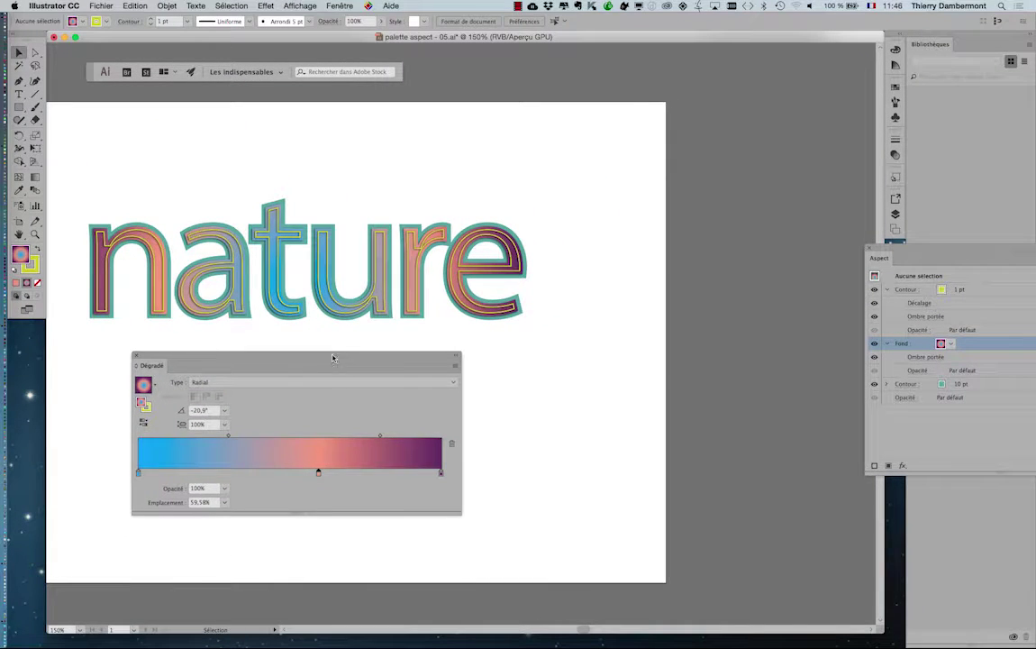
drag(332, 358, 307, 367)
click(340, 5)
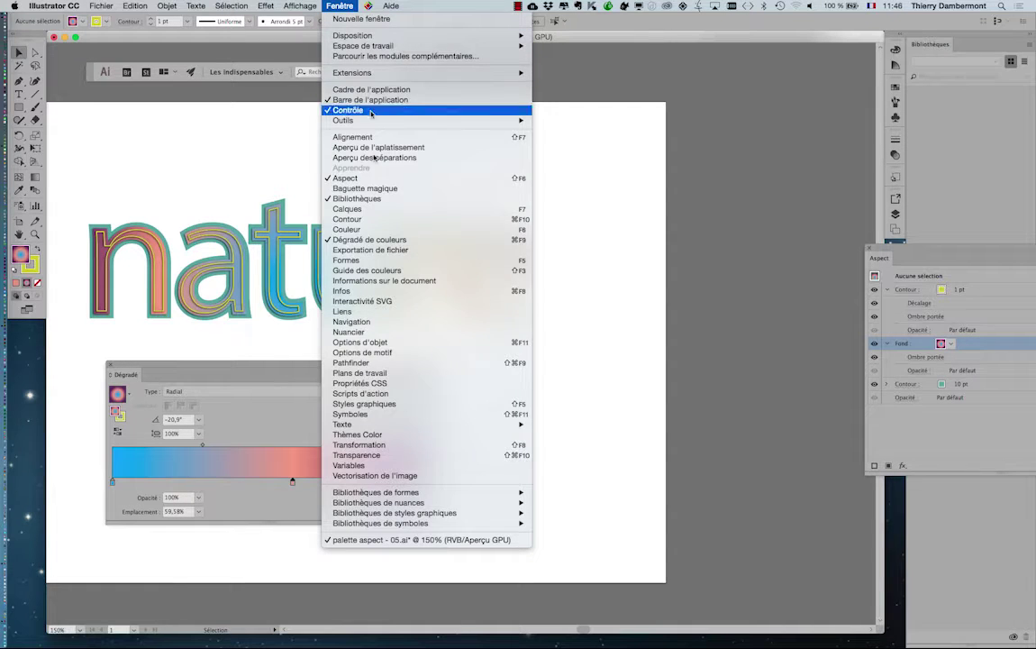
click(349, 331)
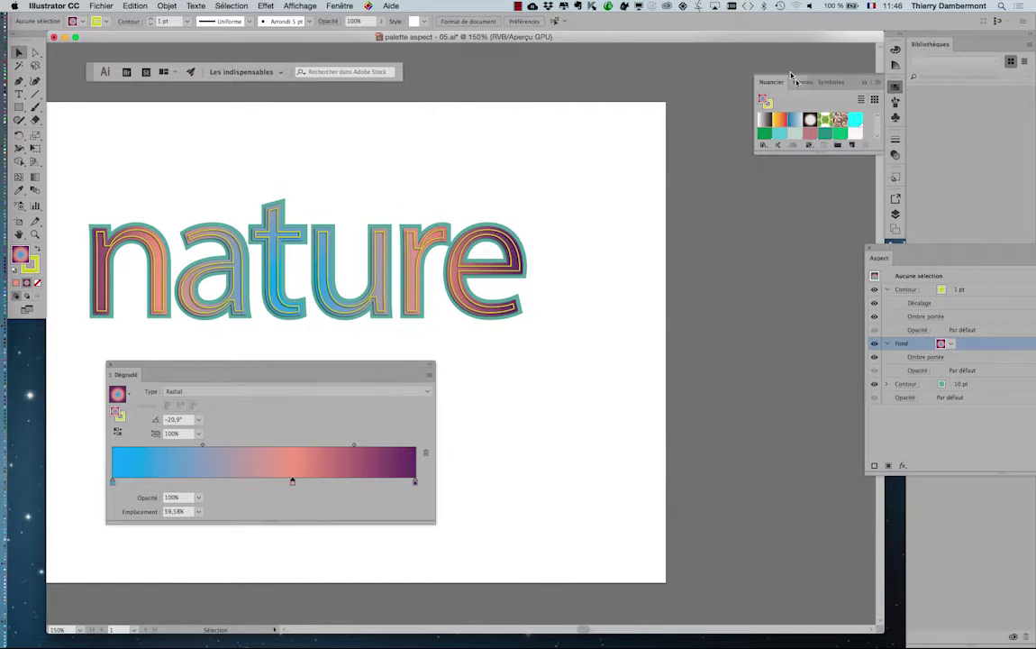
drag(773, 83, 692, 77)
click(875, 80)
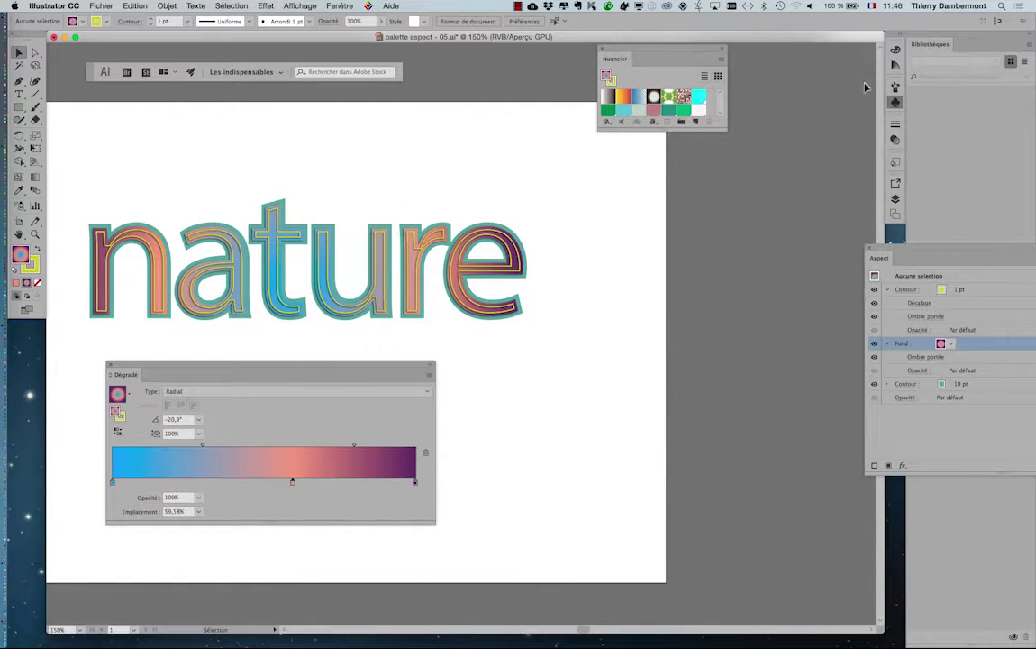
drag(722, 126, 819, 516)
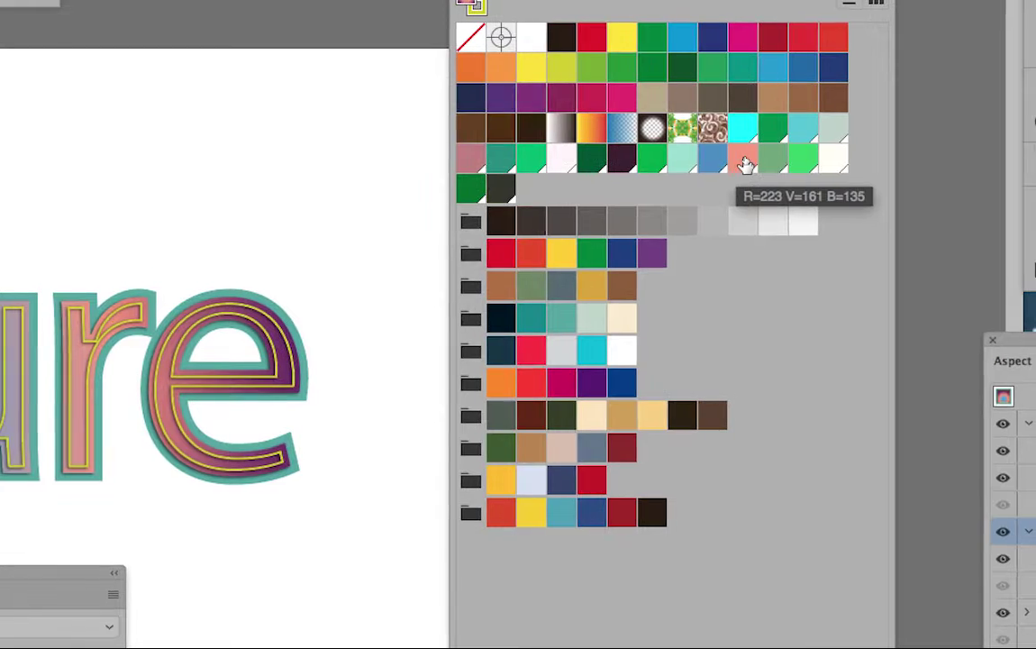
Change the global salmon pink swatch to a vivid purple with RGB values of 175, 45 and 191, with preview on.
double_click(744, 163)
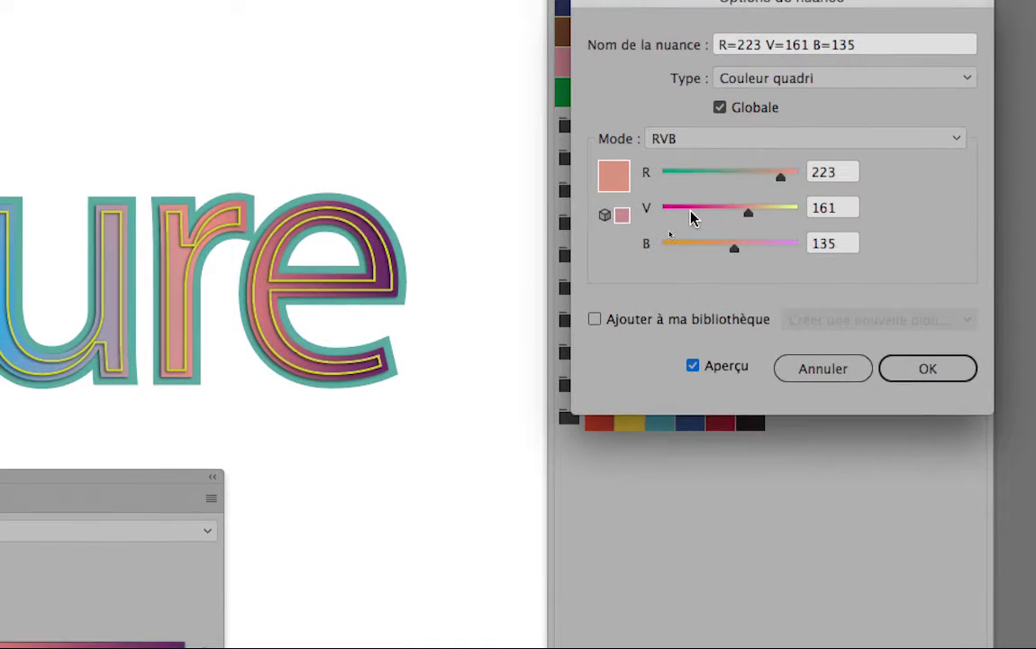
click(678, 112)
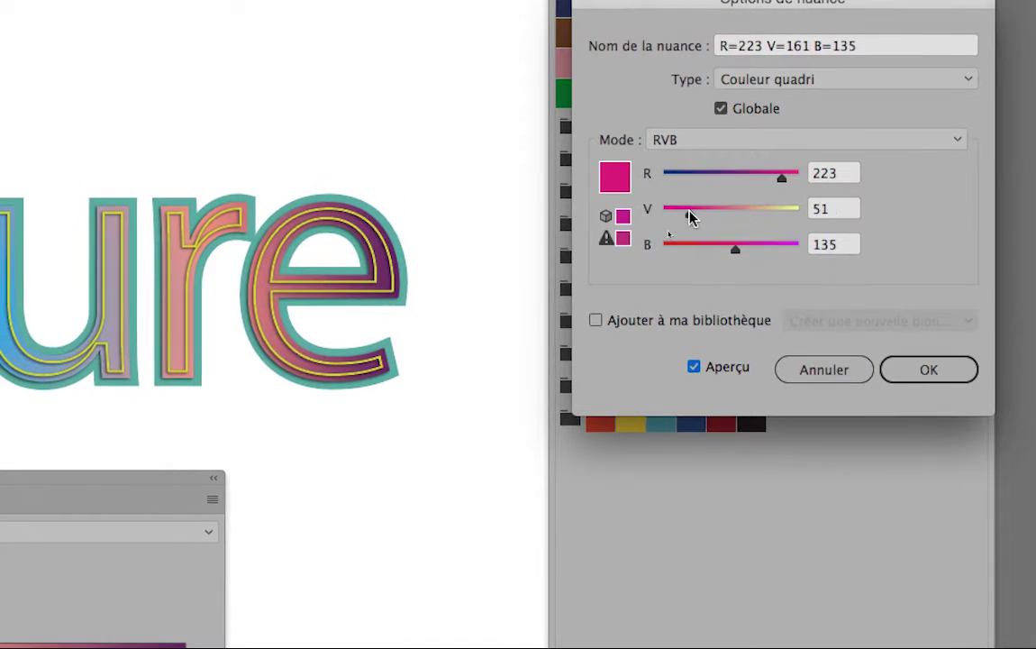
click(685, 175)
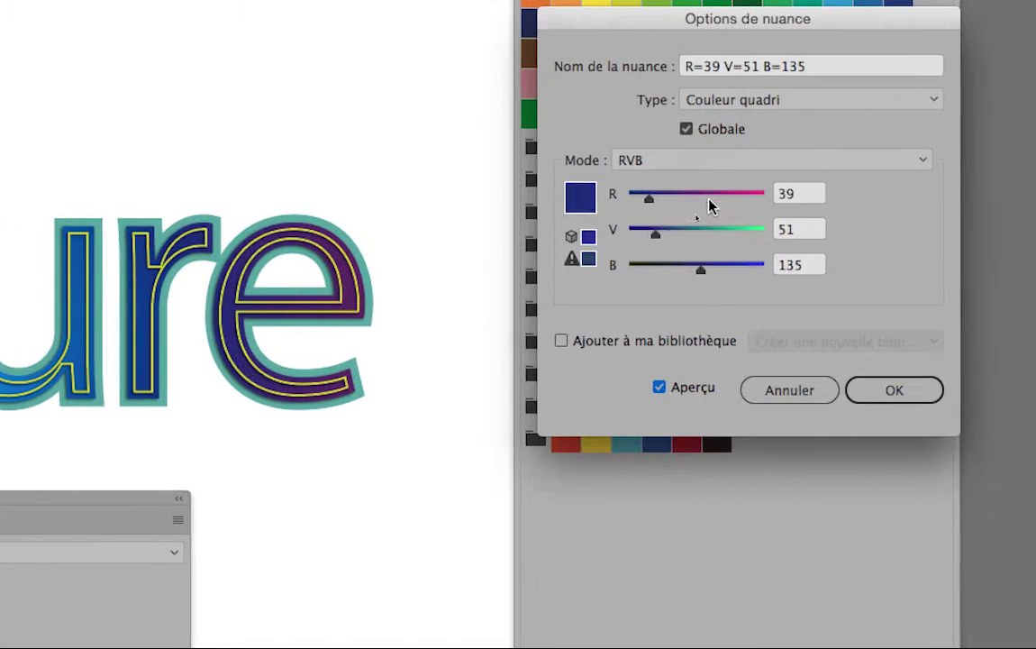
click(715, 197)
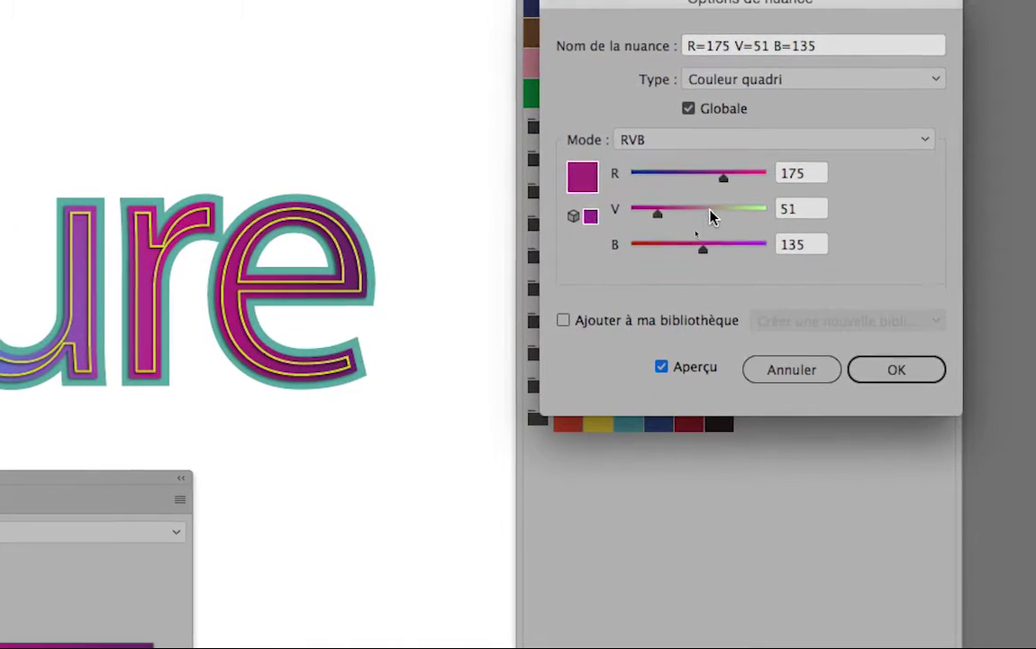
click(718, 230)
drag(712, 216, 648, 216)
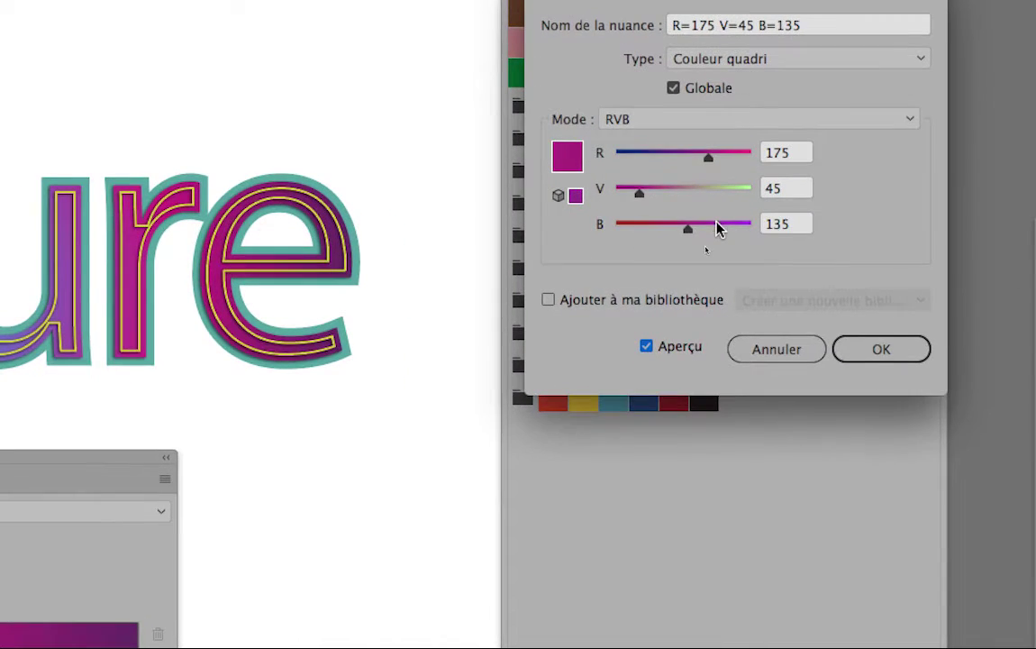
click(718, 228)
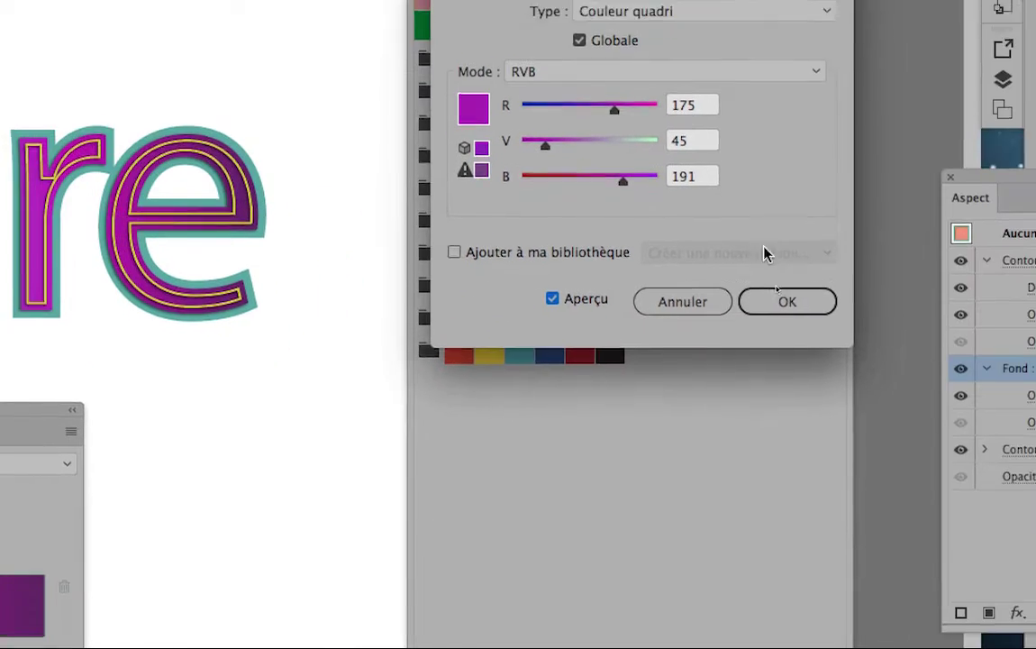
key(Return)
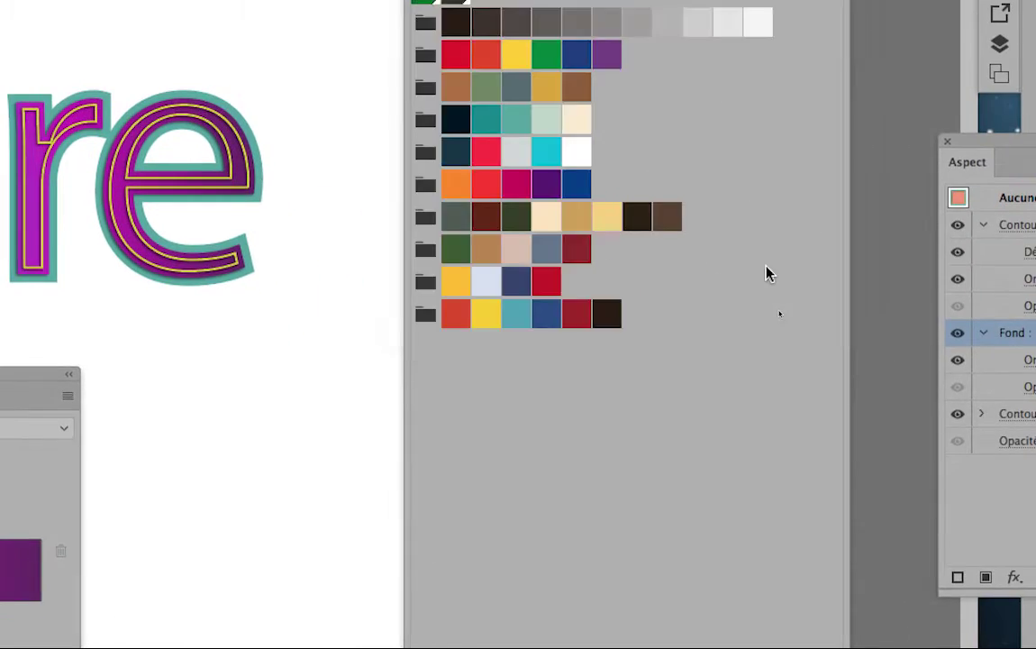